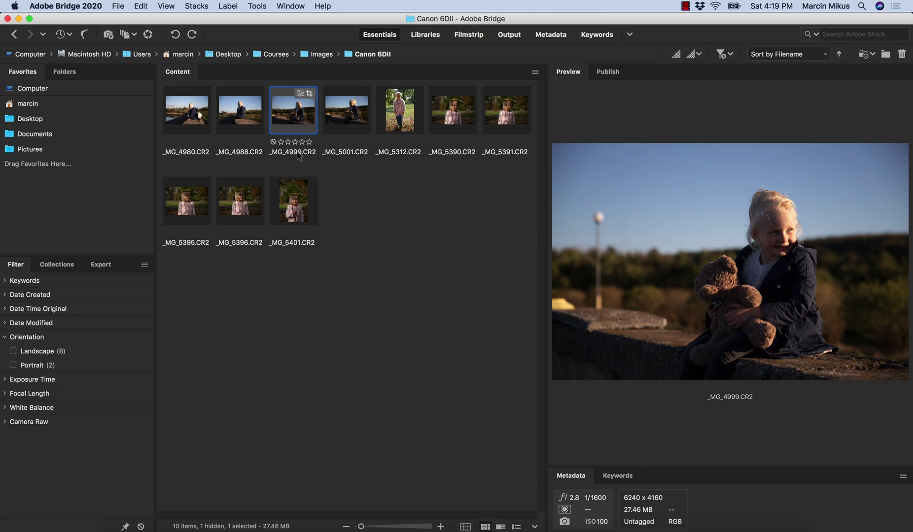
# Open the raw photo _MG_4999.CR2 for editing and apply the Camera Matching profile Standard.
pyautogui.doubleClick(288, 117)
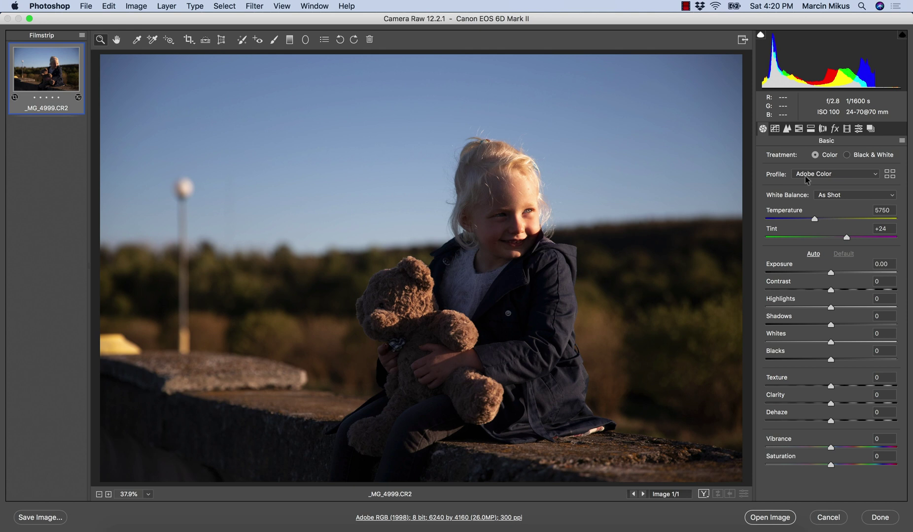
pyautogui.click(889, 174)
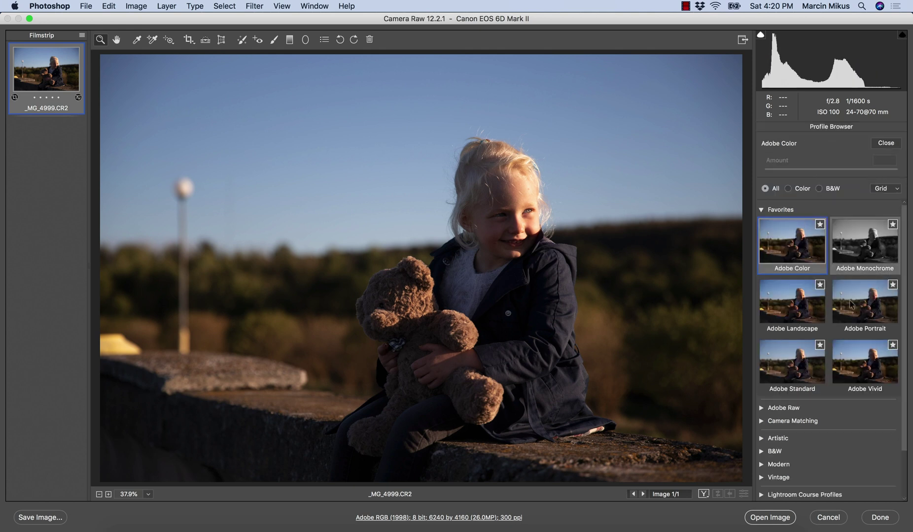
pyautogui.click(763, 422)
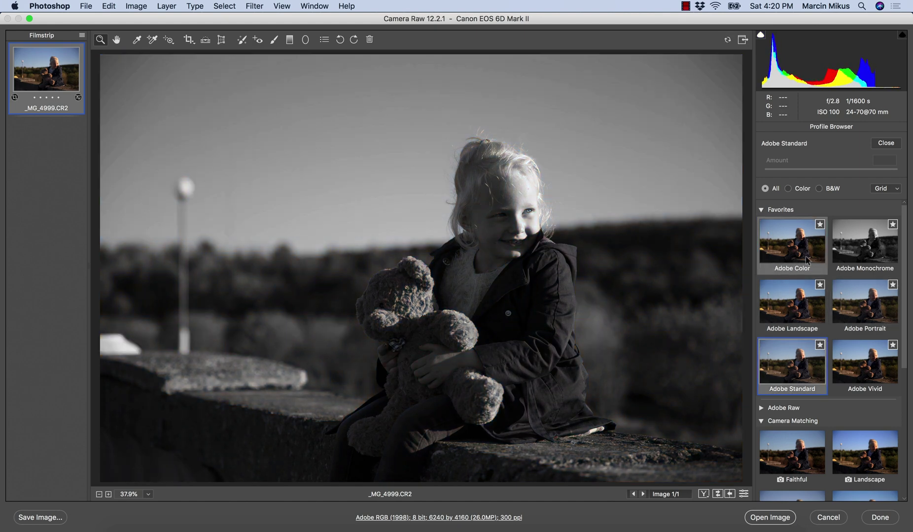
pyautogui.scroll(-8, 906, 259)
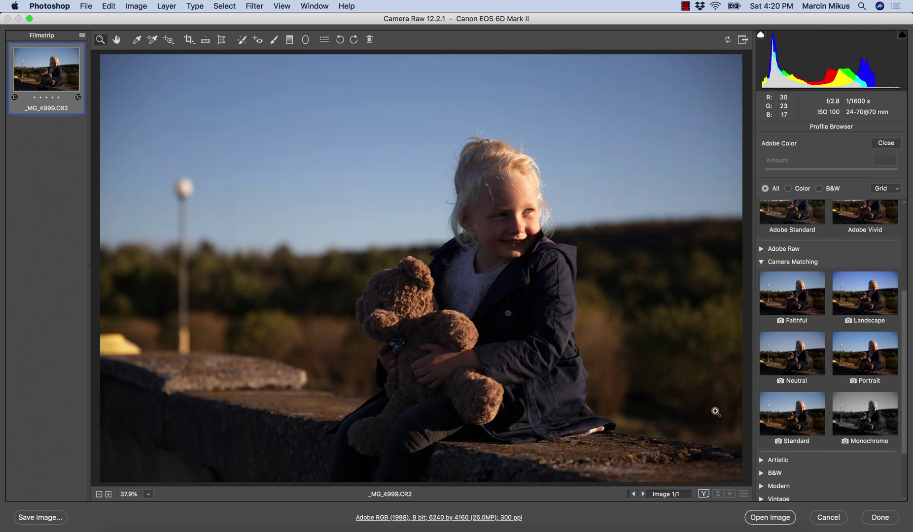
pyautogui.click(787, 419)
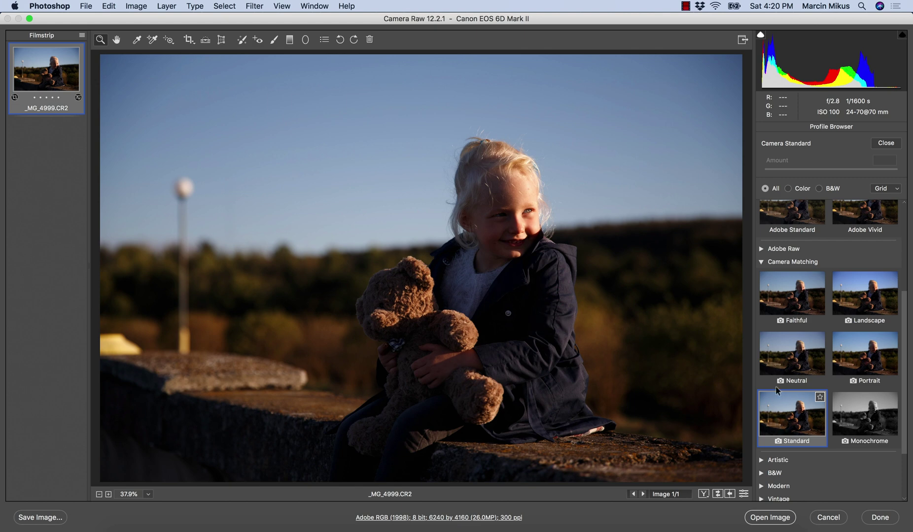
pyautogui.click(880, 143)
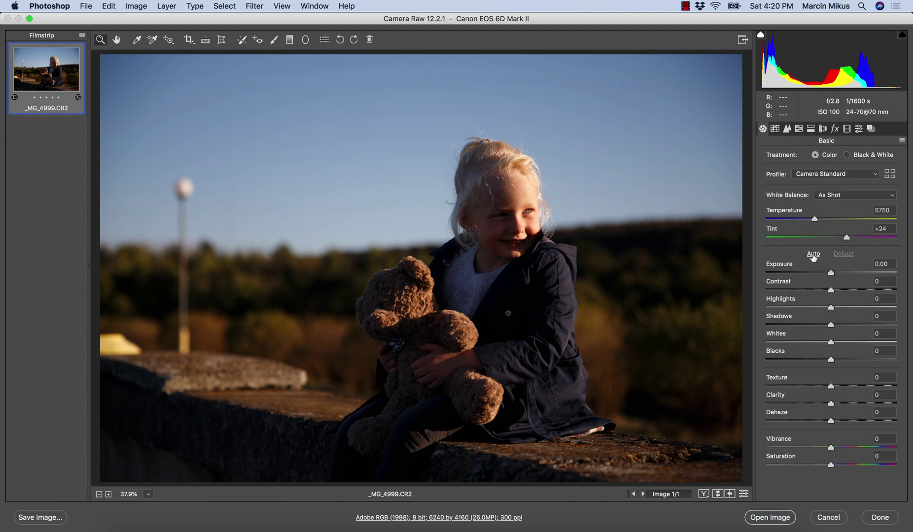
# Try the automatic tone adjustment on the photo and reset the values to their defaults.
pyautogui.click(814, 254)
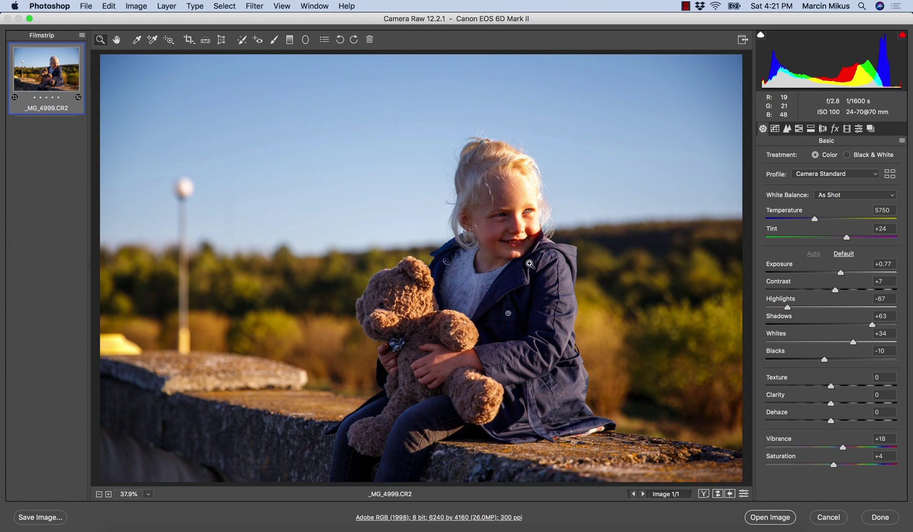
pyautogui.press('super+r')
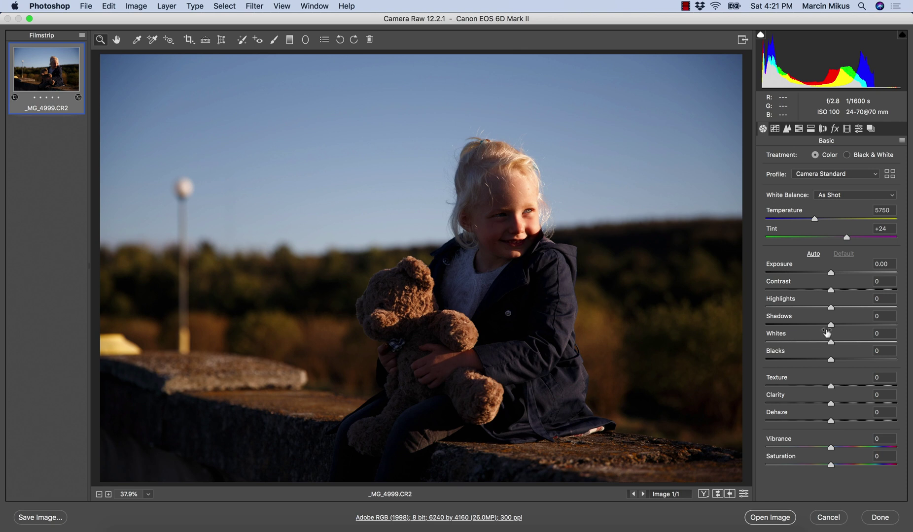
# Adjust the basic tones to Exposure +0.50, Contrast +20, Highlights -51, Shadows +58, Whites -12 and Blacks +14.
pyautogui.moveTo(831, 325); pyautogui.dragTo(868, 325)
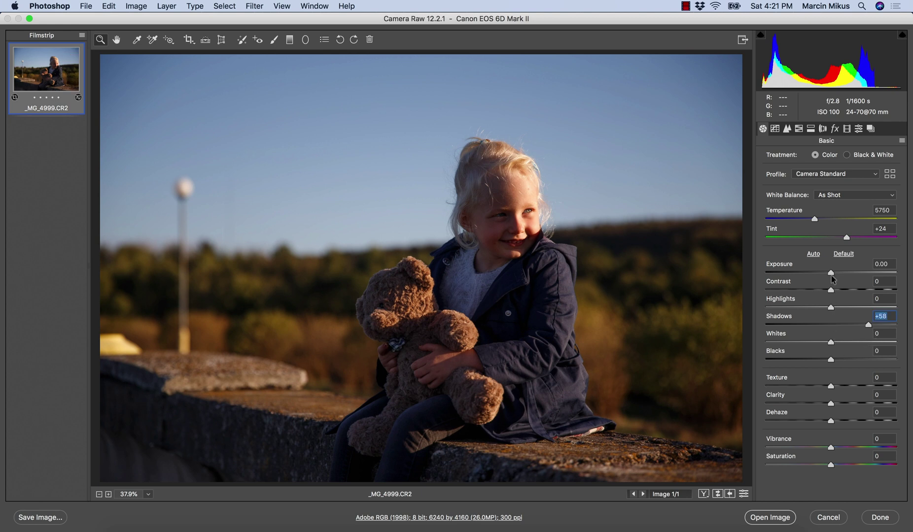
pyautogui.moveTo(830, 272); pyautogui.dragTo(837, 272)
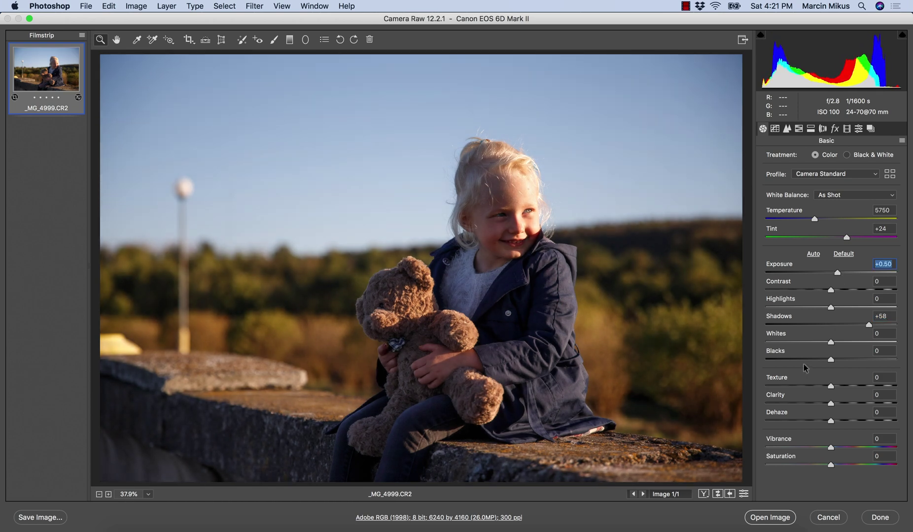
pyautogui.click(801, 307)
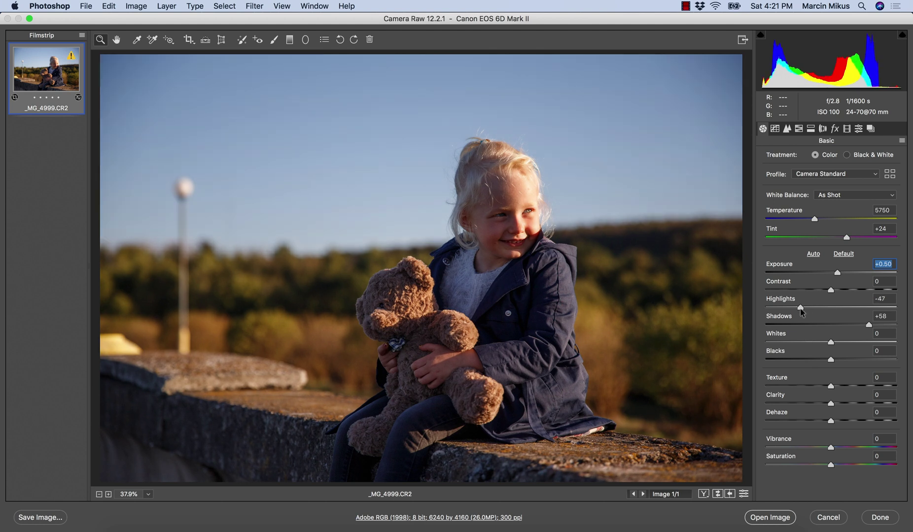
pyautogui.moveTo(801, 309); pyautogui.dragTo(800, 317)
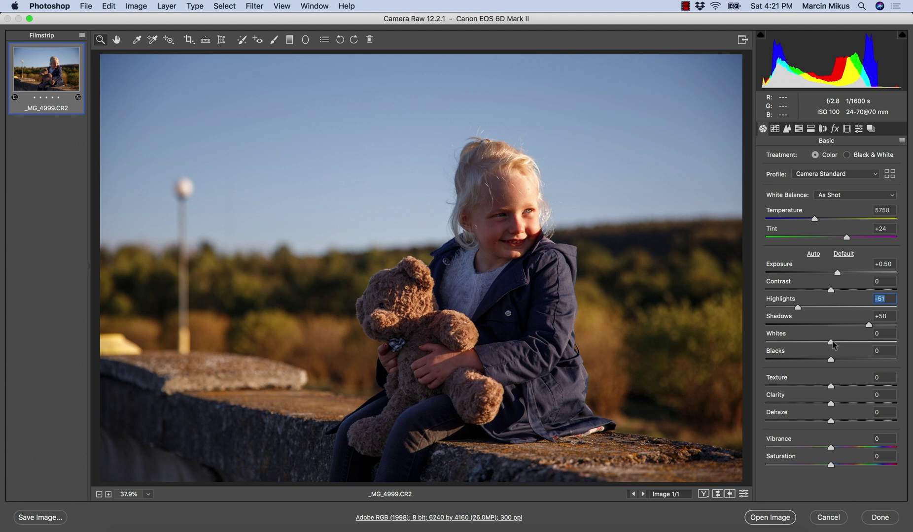
pyautogui.moveTo(832, 344)
pyautogui.mouseDown()
pyautogui.moveTo(823, 343)
pyautogui.moveTo(840, 359)
pyautogui.mouseUp()
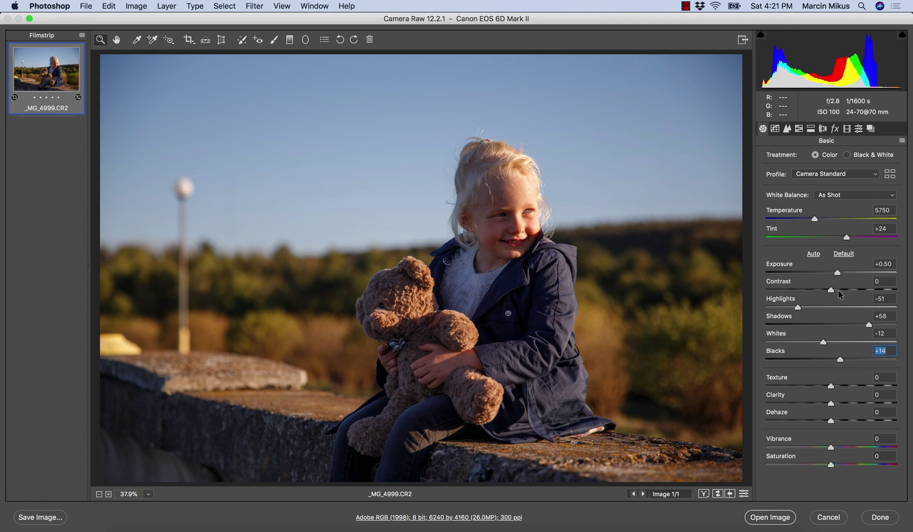
pyautogui.moveTo(838, 290); pyautogui.dragTo(845, 292)
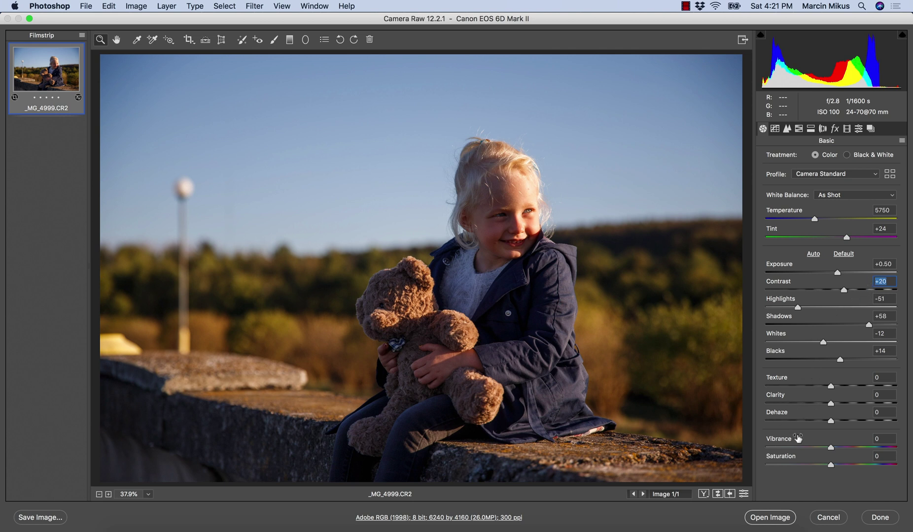
# Set Vibrance to +23 and Saturation to -10, and warm the white balance to a Temperature of 6600.
pyautogui.moveTo(831, 447); pyautogui.dragTo(843, 449)
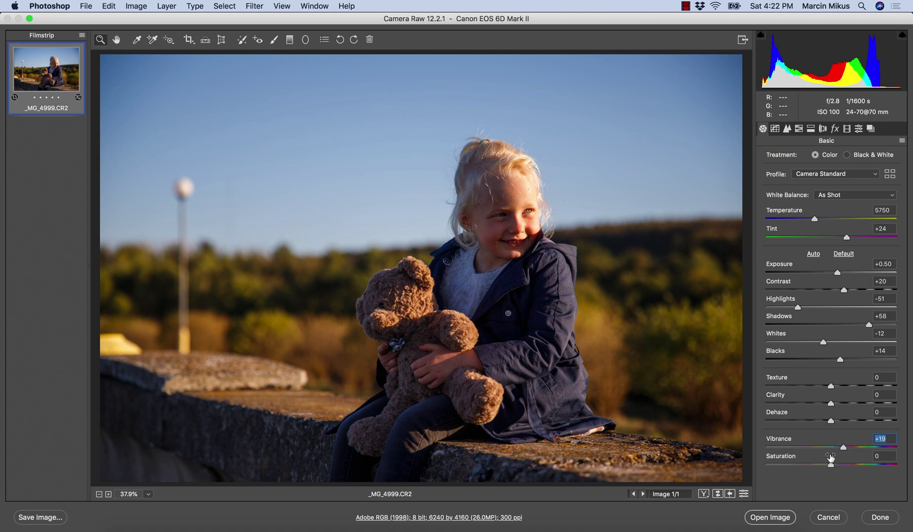
pyautogui.moveTo(832, 469); pyautogui.dragTo(823, 471)
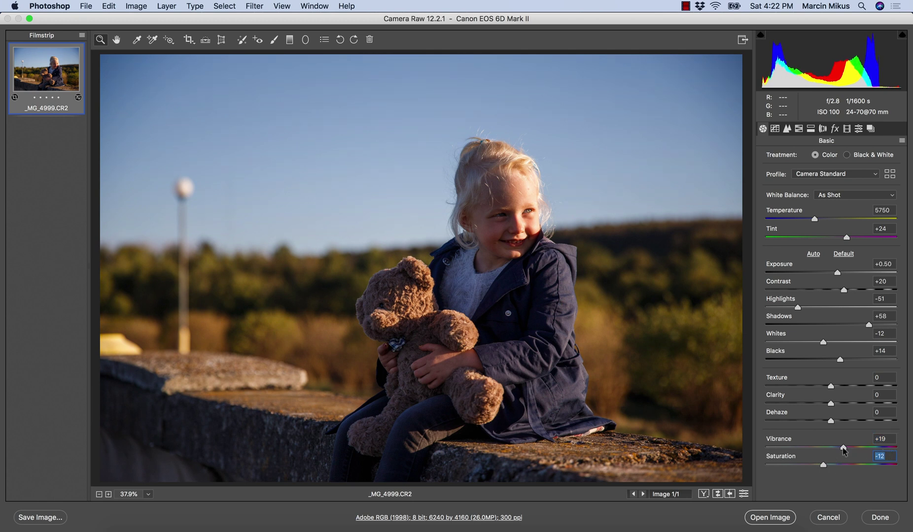
pyautogui.moveTo(844, 451); pyautogui.dragTo(846, 451)
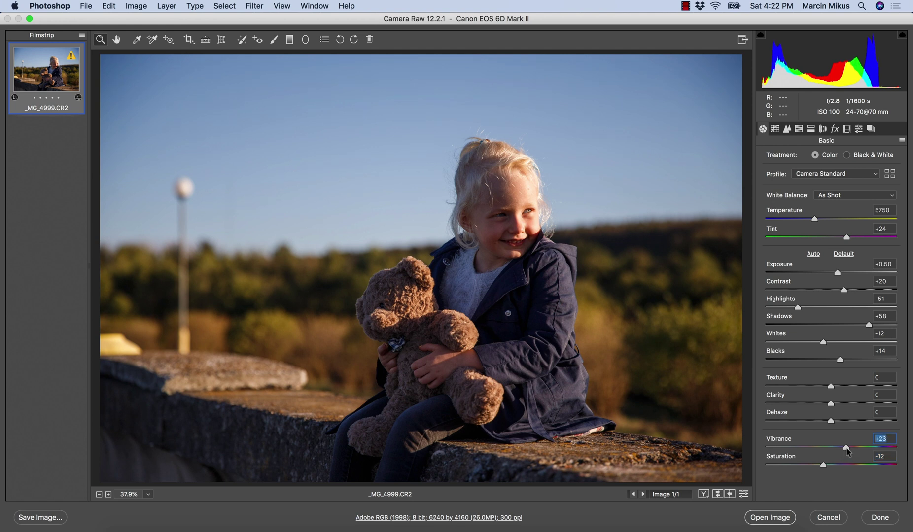
pyautogui.moveTo(823, 466); pyautogui.dragTo(826, 471)
pyautogui.moveTo(814, 222); pyautogui.dragTo(827, 219)
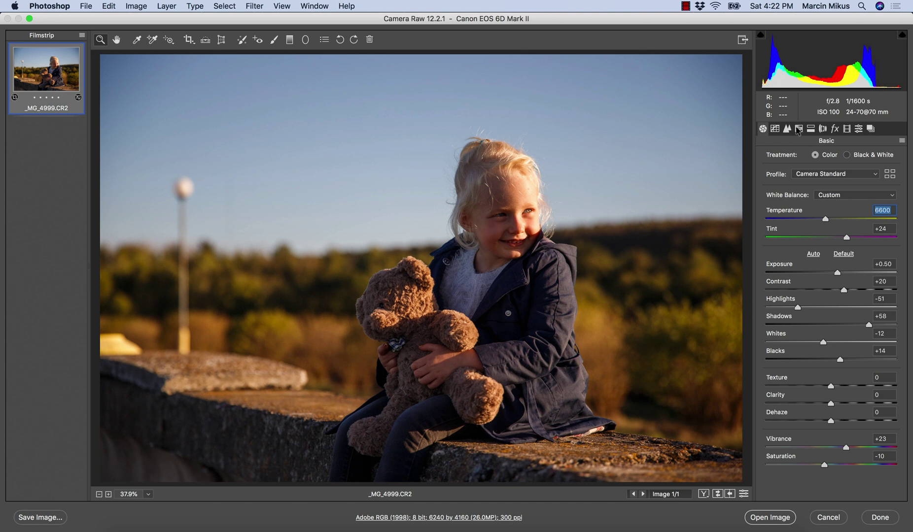
# Darken the sky by setting the HSL luminance of Blues to -50.
pyautogui.click(798, 128)
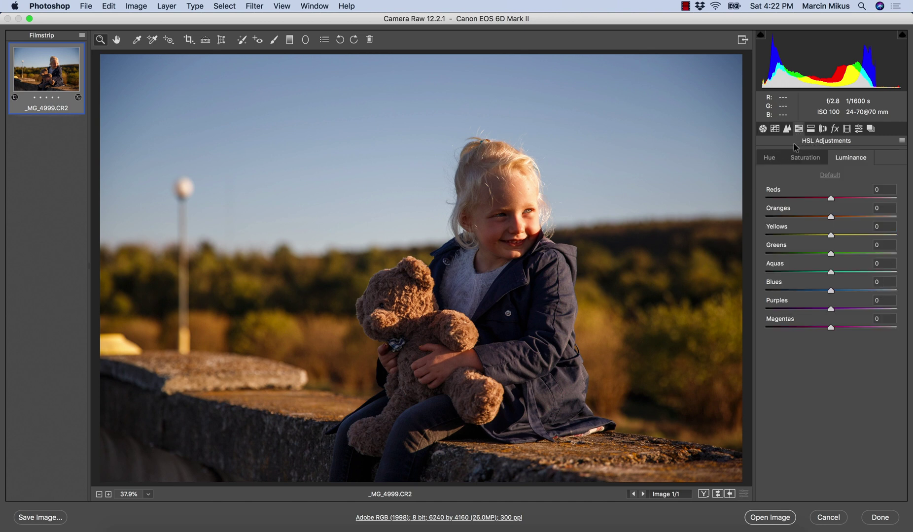
pyautogui.click(802, 290)
pyautogui.moveTo(803, 291); pyautogui.dragTo(798, 291)
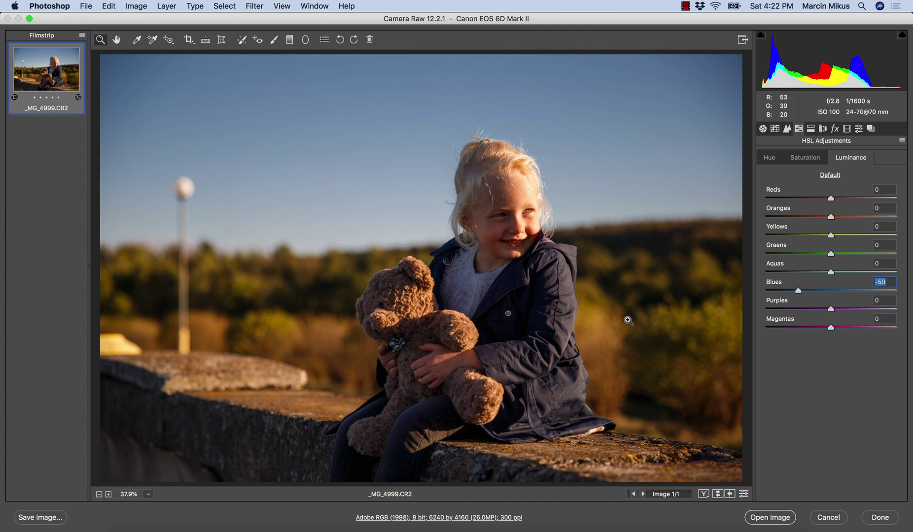
# Shift the HSL hues to Oranges -6, Yellows -38, Greens -38 and Blues -20, and set the Yellows saturation to +29.
pyautogui.click(769, 158)
pyautogui.moveTo(831, 291); pyautogui.dragTo(818, 289)
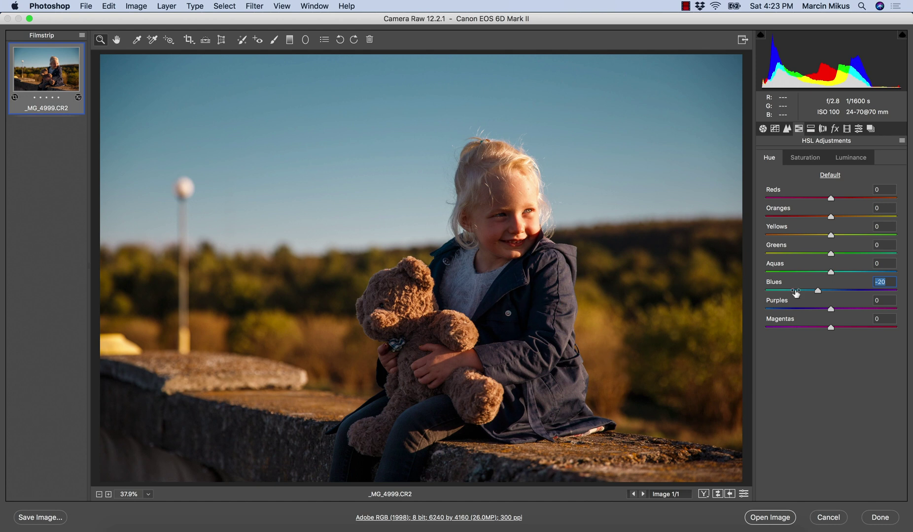
pyautogui.moveTo(812, 235); pyautogui.dragTo(808, 236)
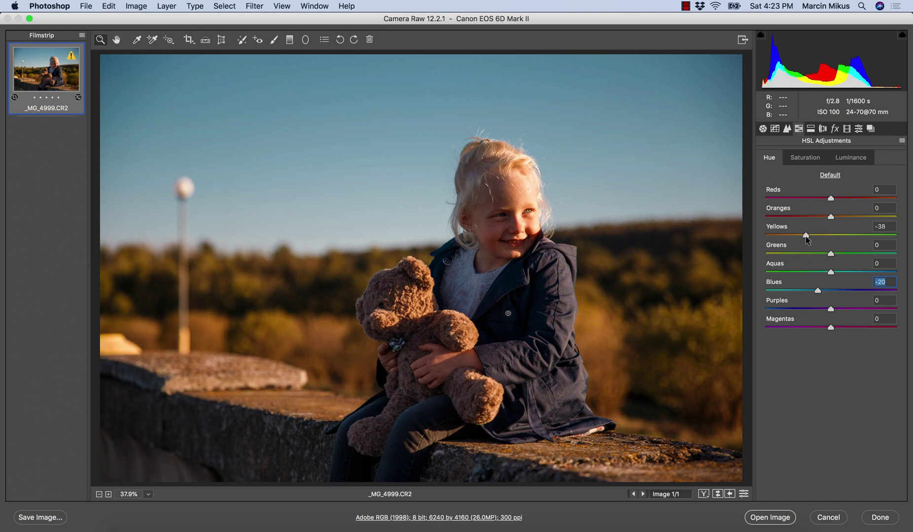
pyautogui.click(806, 237)
pyautogui.moveTo(831, 217); pyautogui.dragTo(830, 217)
pyautogui.moveTo(827, 220); pyautogui.dragTo(824, 220)
pyautogui.moveTo(831, 253); pyautogui.dragTo(809, 258)
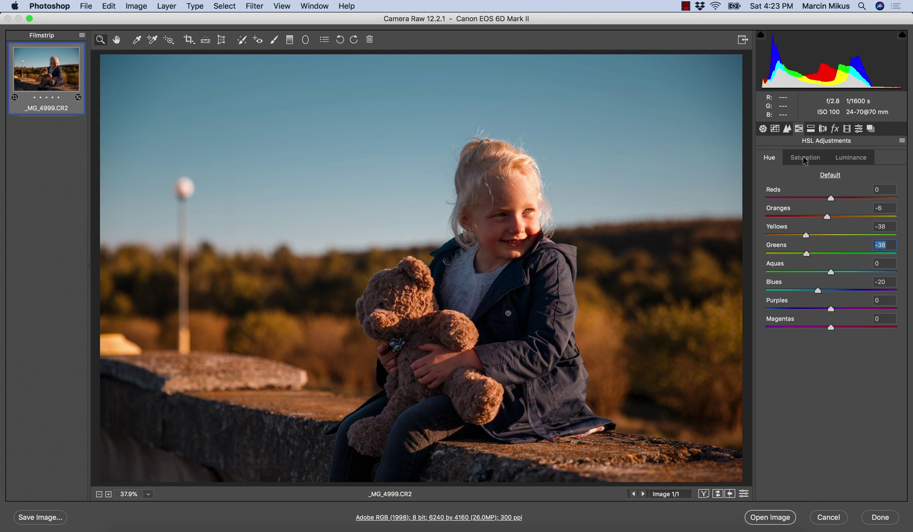
pyautogui.click(805, 158)
pyautogui.moveTo(836, 239); pyautogui.dragTo(851, 237)
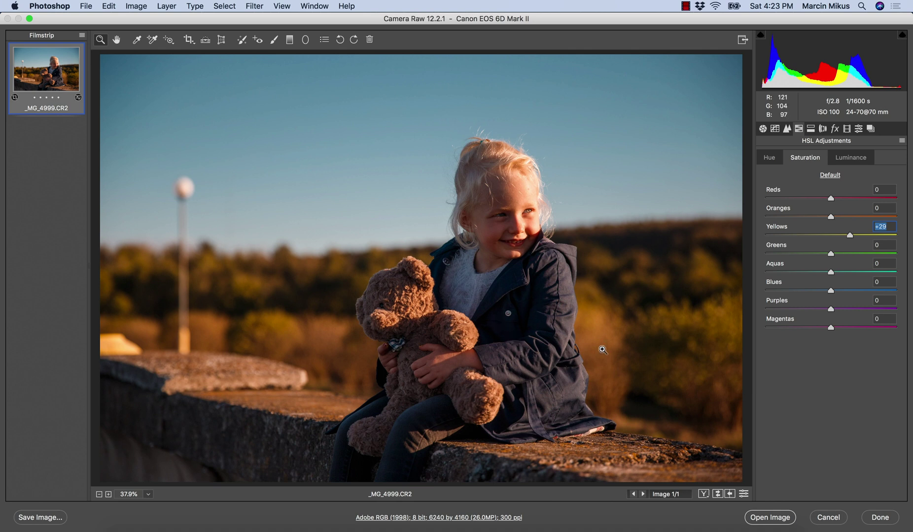
# Apply warm split toning with Highlights Hue 29 and Saturation 8, and Shadows Hue 30 and Saturation 13.
pyautogui.click(812, 130)
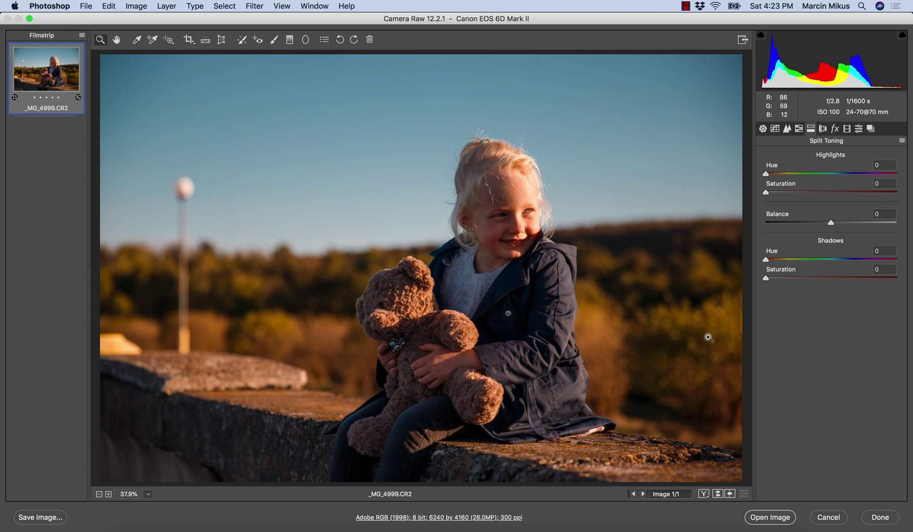
pyautogui.click(782, 261)
pyautogui.click(777, 261)
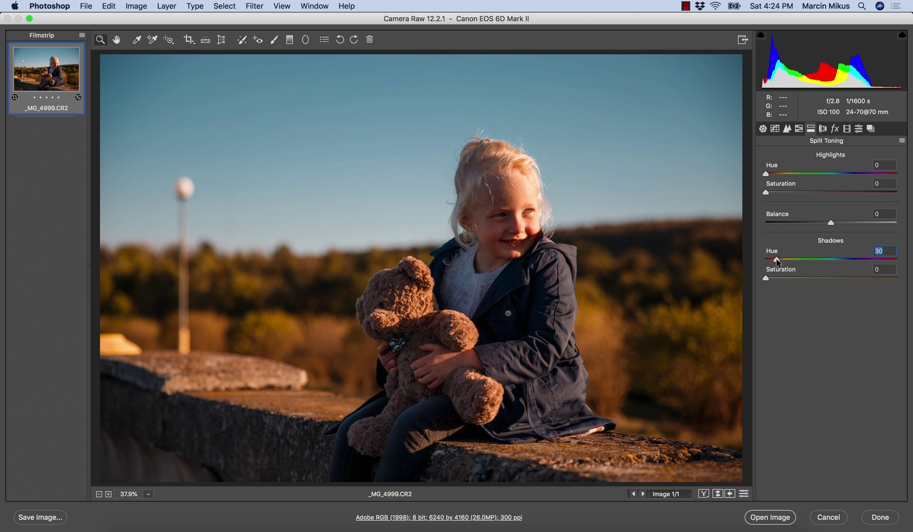
pyautogui.moveTo(769, 174); pyautogui.dragTo(777, 177)
pyautogui.click(778, 175)
pyautogui.moveTo(770, 280); pyautogui.dragTo(783, 279)
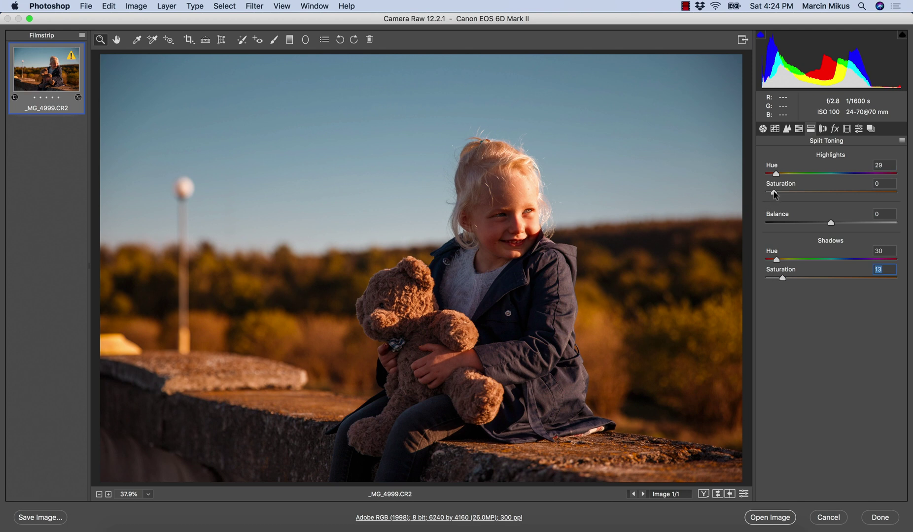
pyautogui.moveTo(766, 192); pyautogui.dragTo(775, 194)
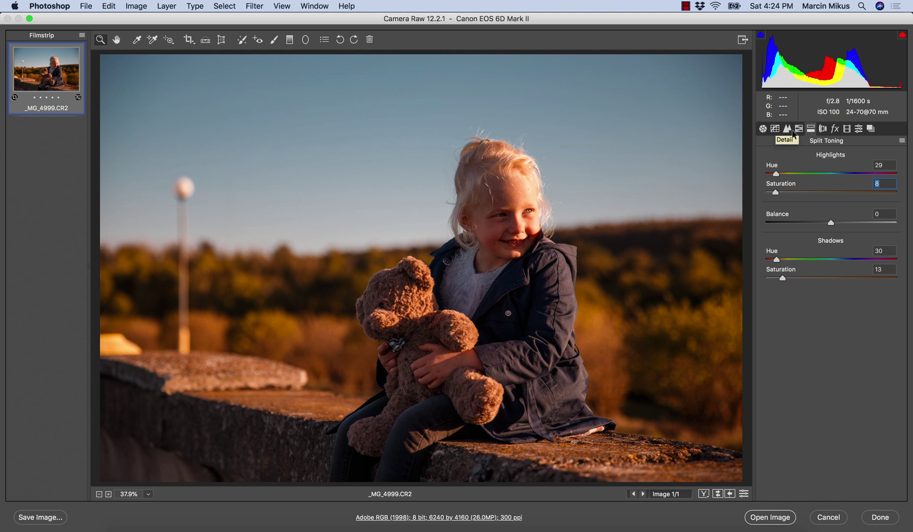
# Reduce the skin tone intensity by setting the HSL saturation of Oranges to -10.
pyautogui.click(799, 132)
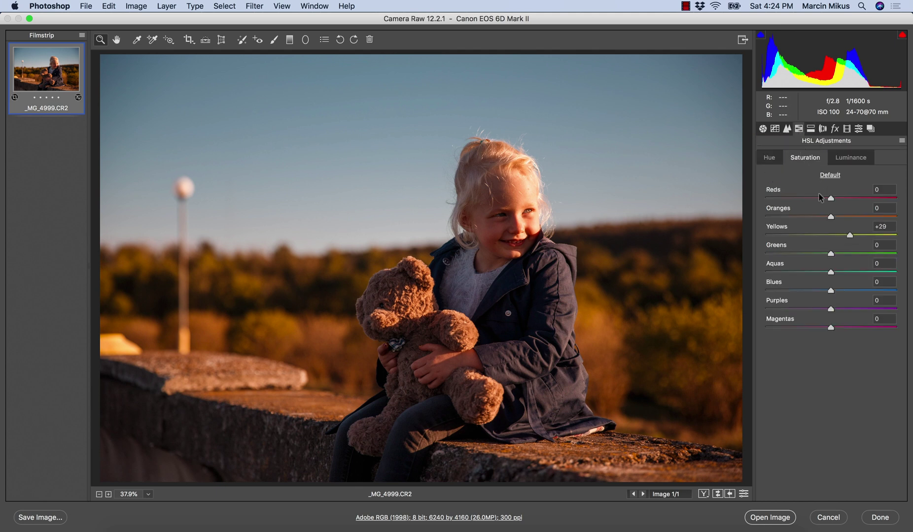
pyautogui.moveTo(829, 217); pyautogui.dragTo(828, 218)
pyautogui.moveTo(827, 217); pyautogui.dragTo(824, 216)
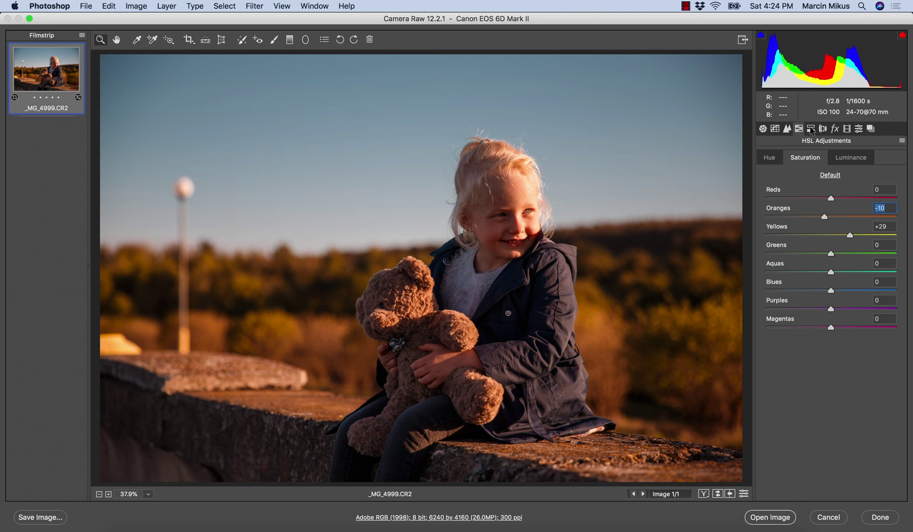
pyautogui.click(811, 129)
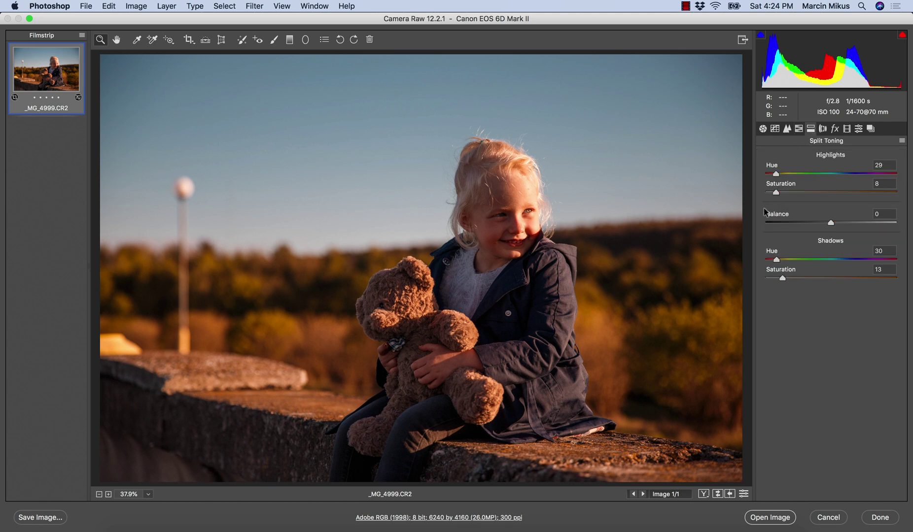
# Fine-tune the calibration hues of the Red, Green and Blue Primary colors and the Blue Primary saturation.
pyautogui.click(847, 129)
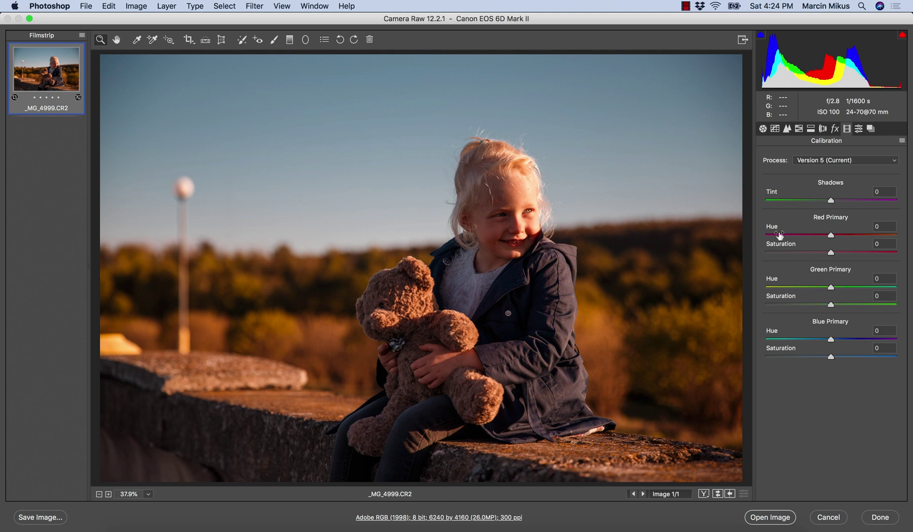
pyautogui.moveTo(830, 235)
pyautogui.mouseDown()
pyautogui.moveTo(799, 236)
pyautogui.moveTo(830, 235)
pyautogui.mouseUp()
pyautogui.moveTo(829, 287)
pyautogui.mouseDown()
pyautogui.moveTo(812, 288)
pyautogui.moveTo(839, 287)
pyautogui.moveTo(830, 288)
pyautogui.mouseUp()
pyautogui.moveTo(830, 340)
pyautogui.mouseDown()
pyautogui.moveTo(814, 340)
pyautogui.moveTo(834, 340)
pyautogui.mouseUp()
pyautogui.moveTo(830, 341)
pyautogui.mouseDown()
pyautogui.moveTo(807, 345)
pyautogui.moveTo(825, 343)
pyautogui.moveTo(833, 358)
pyautogui.mouseUp()
pyautogui.click(812, 131)
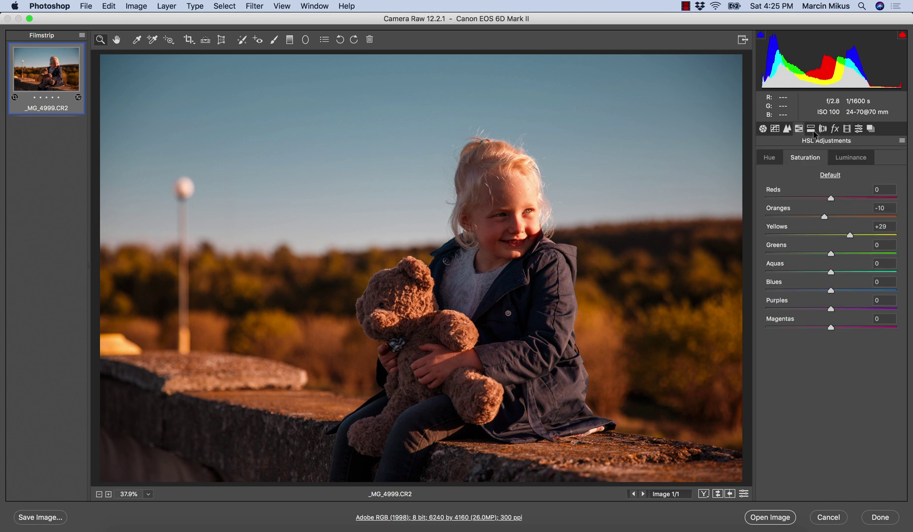
pyautogui.click(763, 129)
pyautogui.click(799, 129)
pyautogui.click(812, 130)
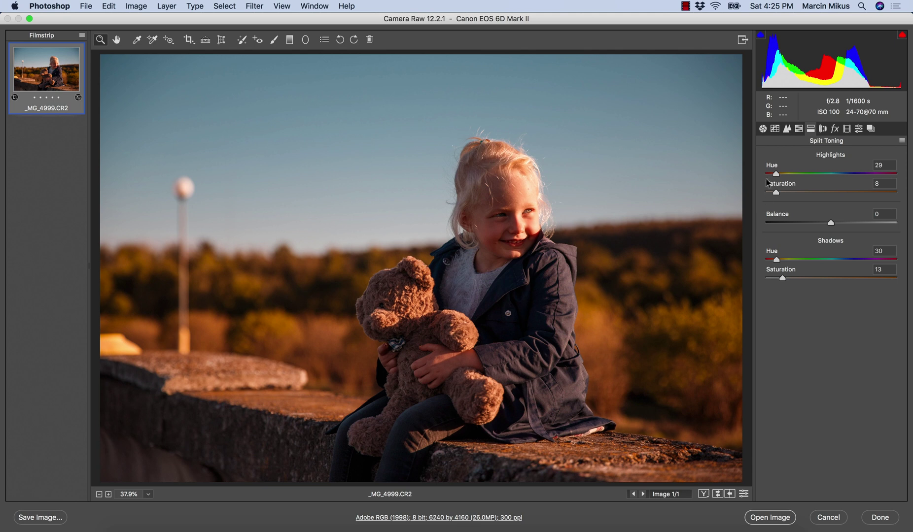
pyautogui.click(763, 129)
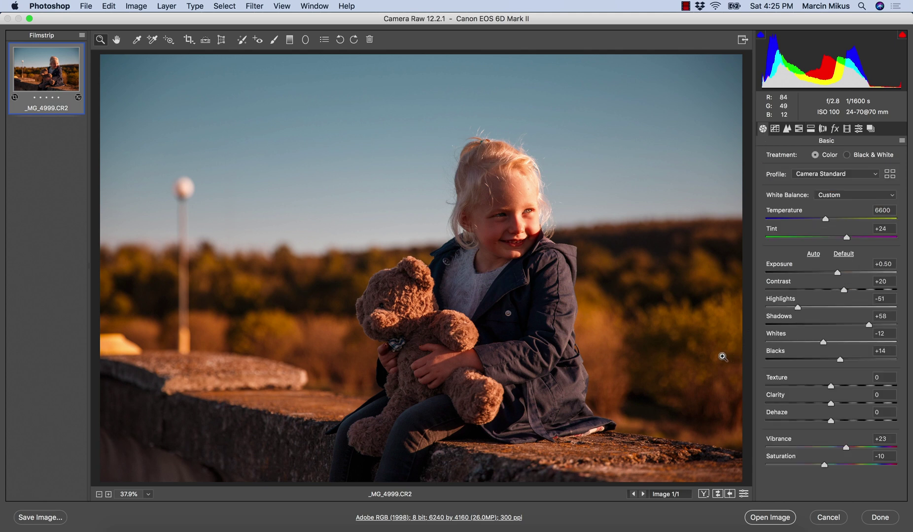
# Add subtle facial detail to the portrait by setting Texture to +15 and Clarity to +3.
pyautogui.press('p')
pyautogui.press('p')
pyautogui.click(506, 219)
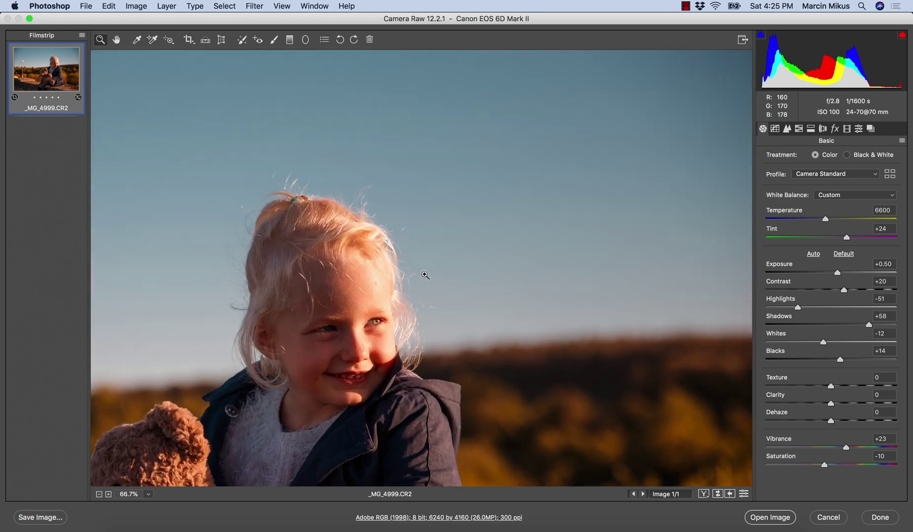
pyautogui.click(334, 332)
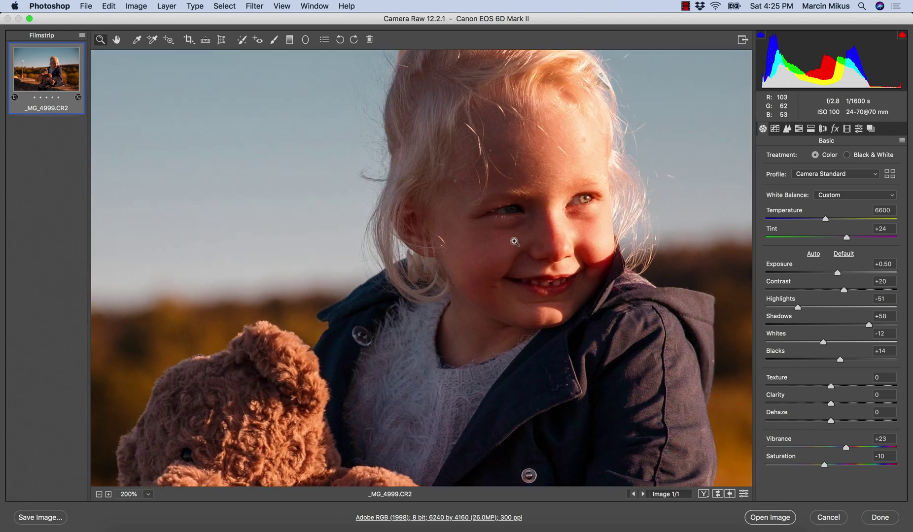
pyautogui.press('super+equal')
pyautogui.moveTo(570, 204); pyautogui.dragTo(467, 297)
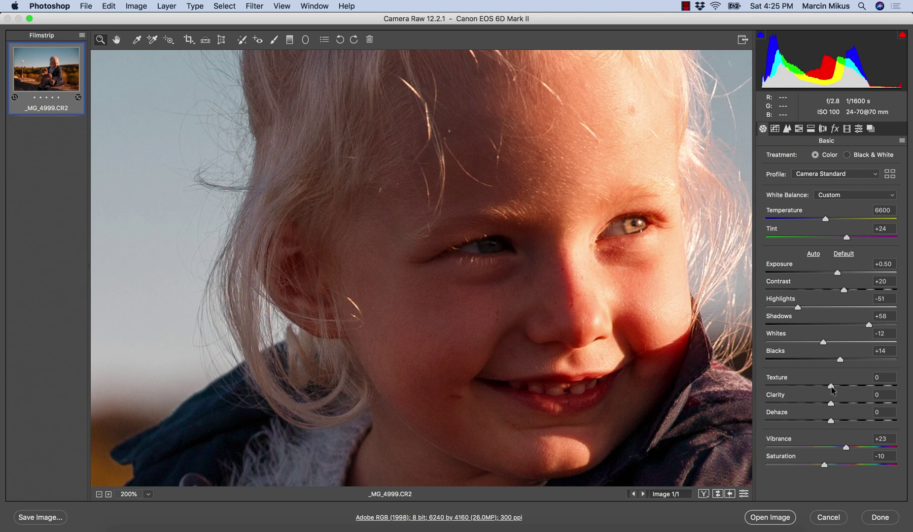
pyautogui.moveTo(831, 386); pyautogui.dragTo(841, 384)
pyautogui.moveTo(831, 404); pyautogui.dragTo(833, 405)
pyautogui.press('super+0')
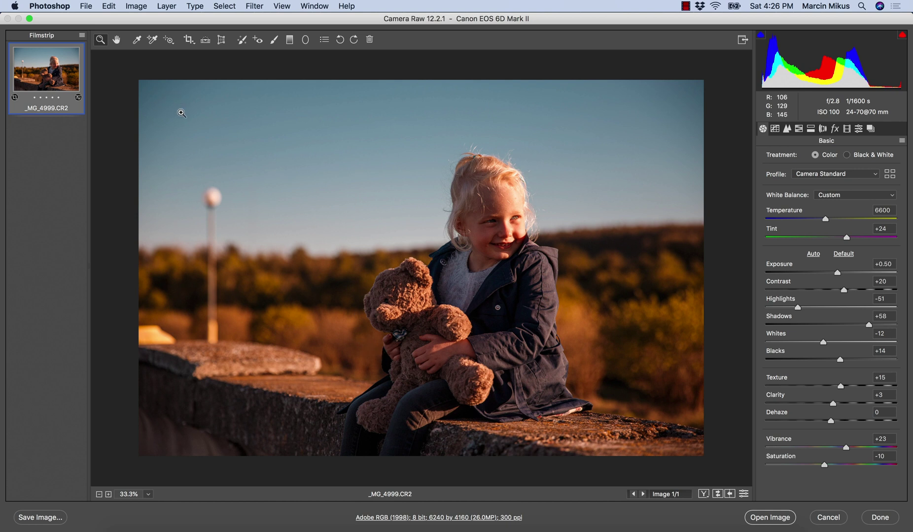
# Frame a vertical 4 to 5 crop of about 2969 by 3711 pixels around the girl and her teddy bear.
pyautogui.click(189, 40)
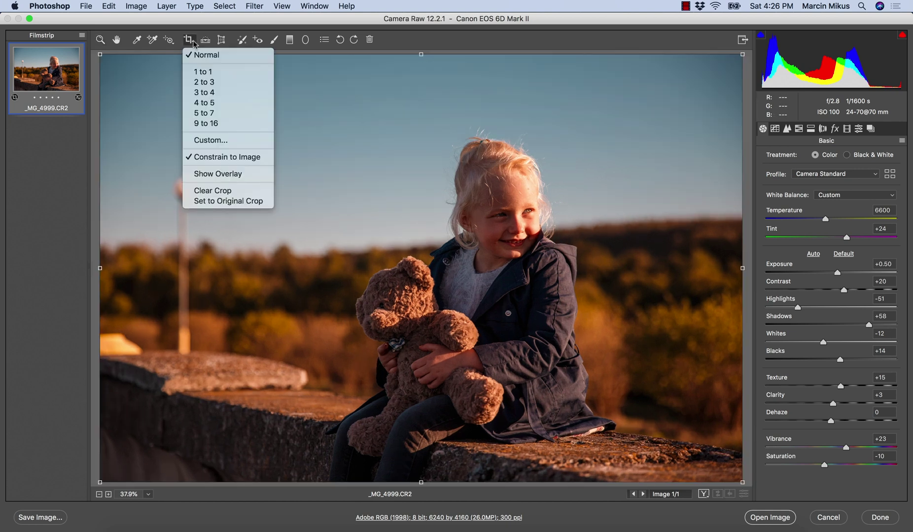
pyautogui.click(191, 43)
pyautogui.click(193, 44)
pyautogui.click(215, 103)
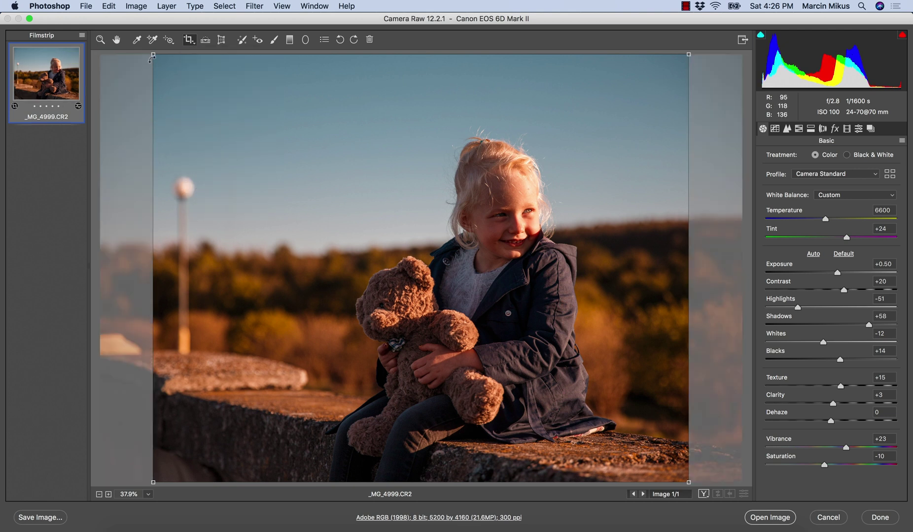
pyautogui.moveTo(152, 58); pyautogui.dragTo(355, 115)
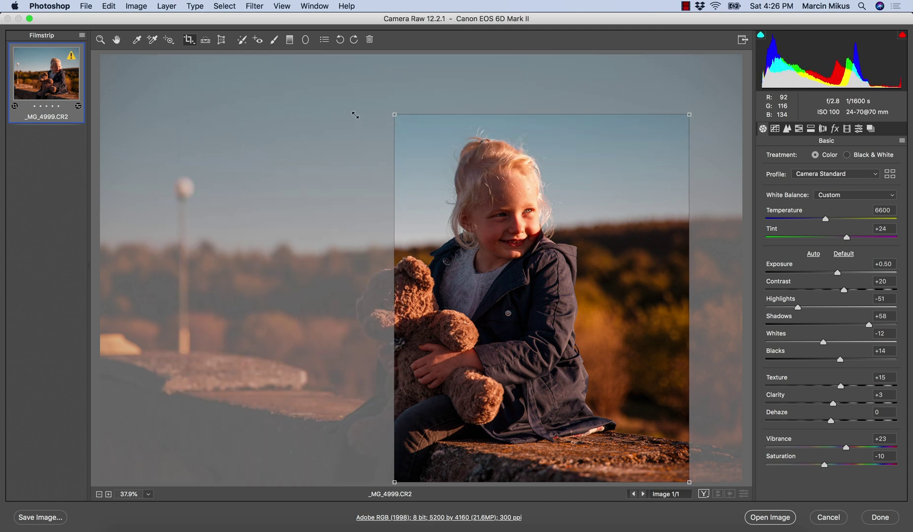
pyautogui.moveTo(574, 228); pyautogui.dragTo(491, 235)
pyautogui.moveTo(611, 114); pyautogui.dragTo(668, 104)
pyautogui.moveTo(556, 220); pyautogui.dragTo(565, 236)
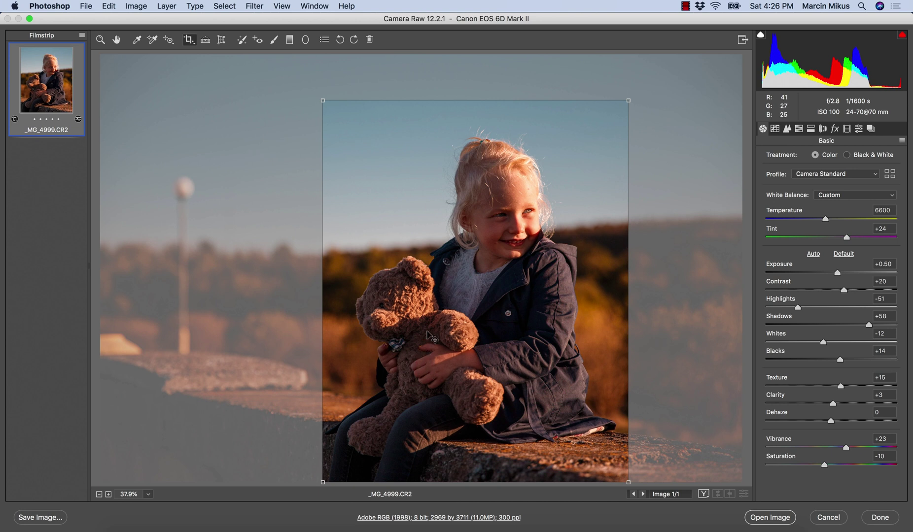
# Nudge the crop frame slightly toward the lamp post side to leave more space beside the teddy bear.
pyautogui.press('Left')
pyautogui.press('Left')
pyautogui.press('Left')
pyautogui.press('Left')
pyautogui.press('Left')
pyautogui.press('Left')
pyautogui.press('Left')
pyautogui.press('Left')
pyautogui.press('Left')
pyautogui.press('Left')
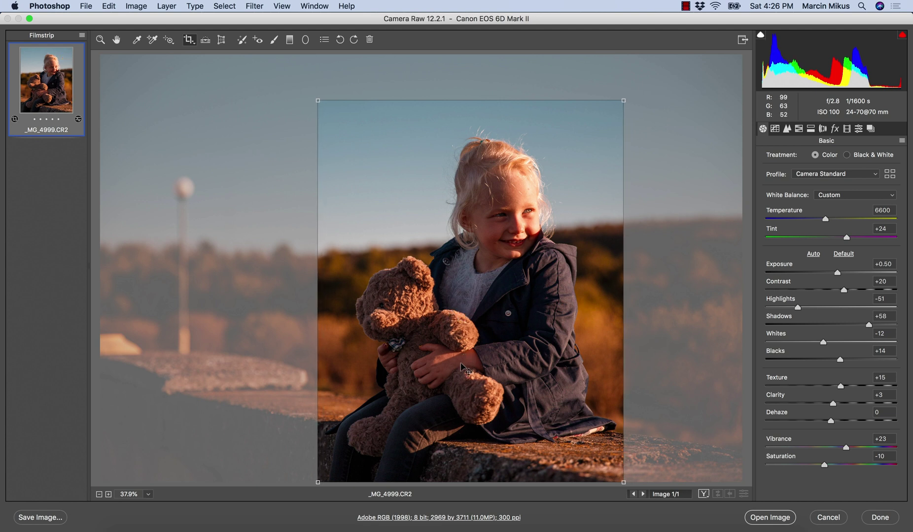
# Apply the crop and compare the graded portrait with its default, unedited rendering.
pyautogui.press('z')
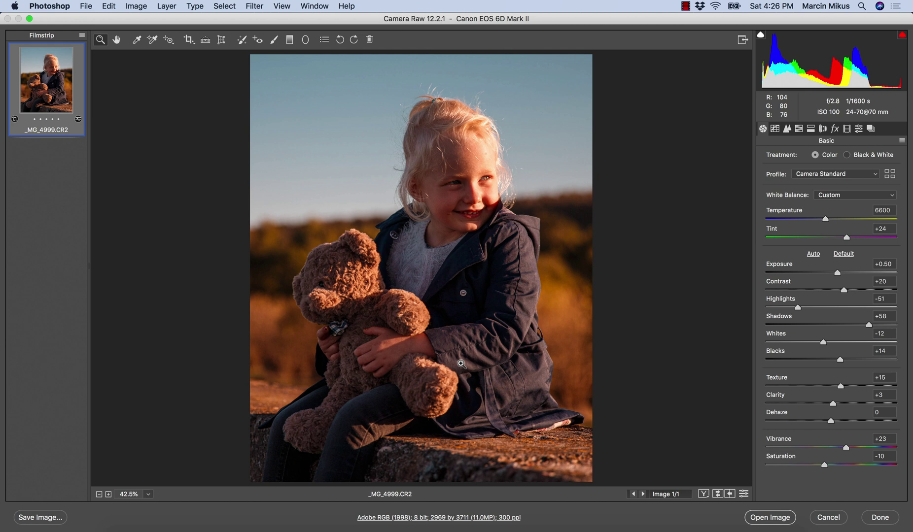
pyautogui.press('super+alt+p')
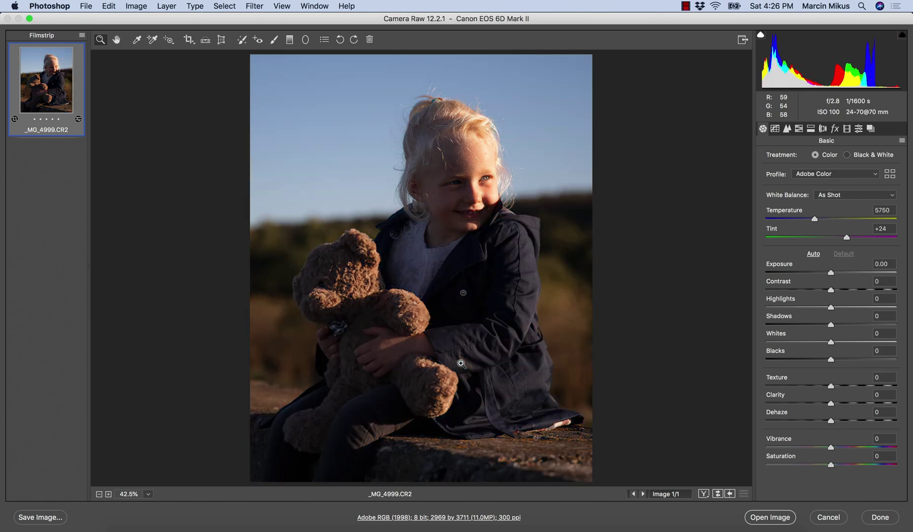
pyautogui.press('super+alt+p')
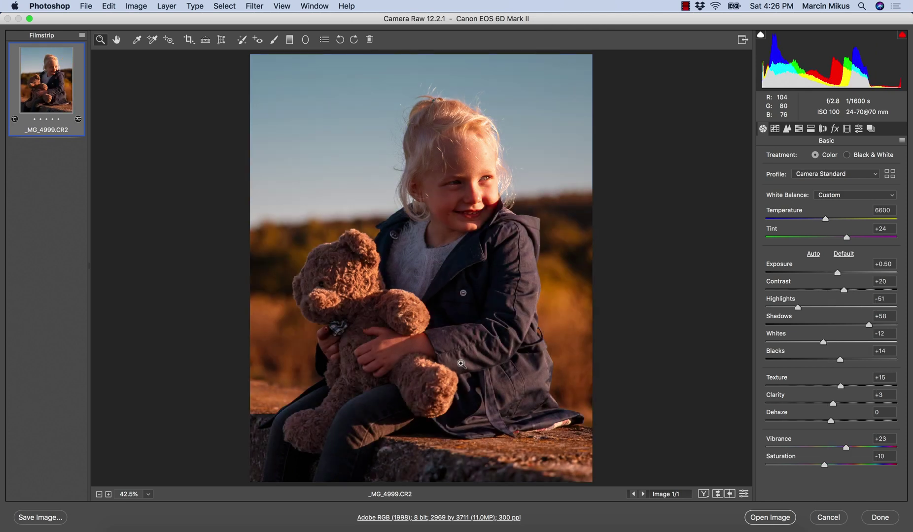